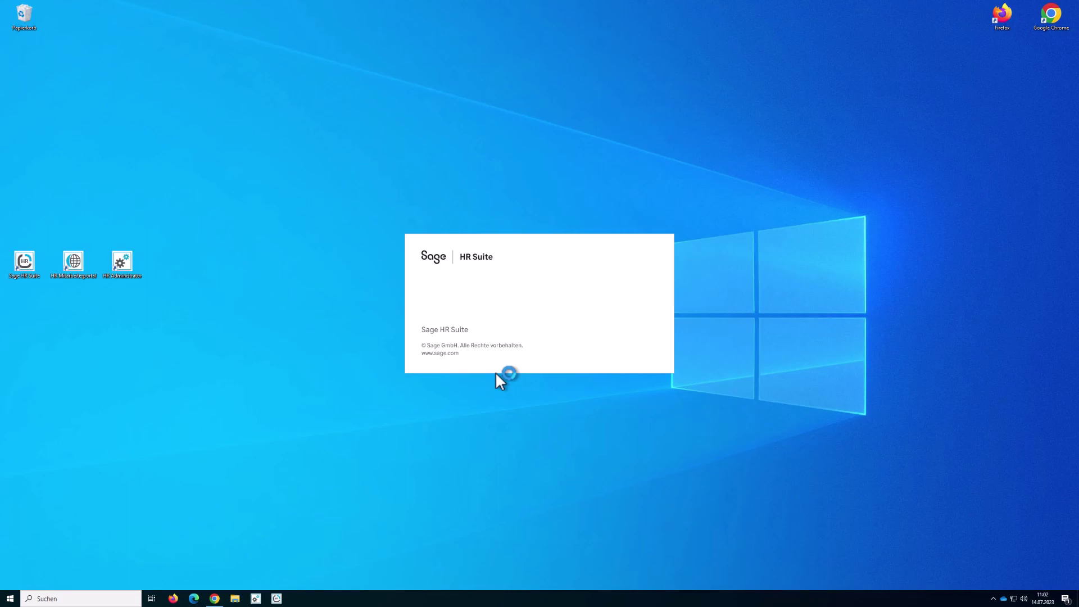
# Step: Sign in to Sage HR Suite Connected with the account password and start the Personalabrechnung module
pyautogui.click(606, 274)
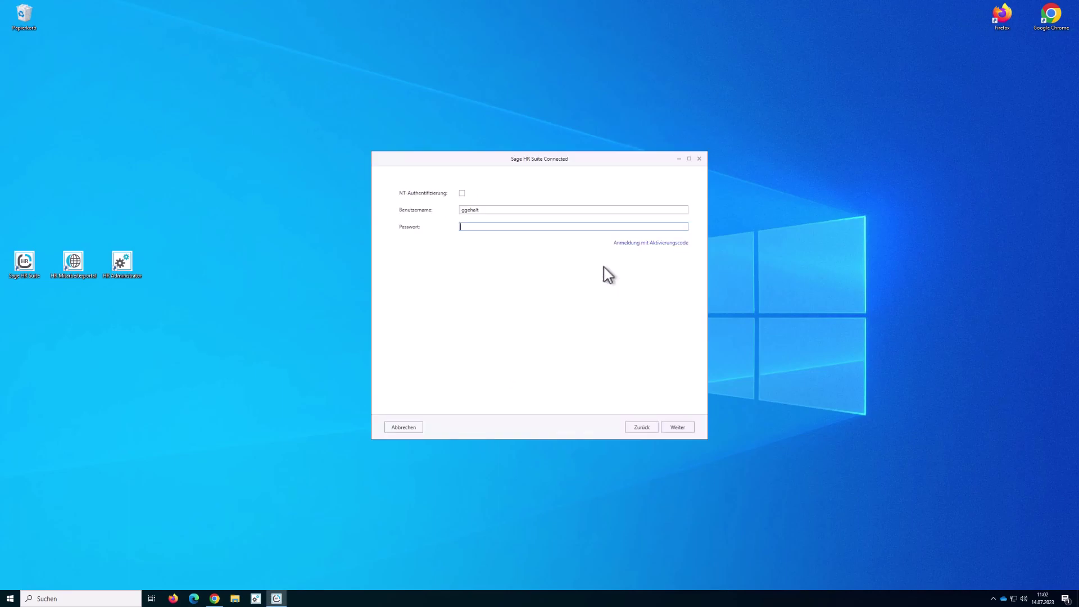
pyautogui.write('********')
pyautogui.click(688, 428)
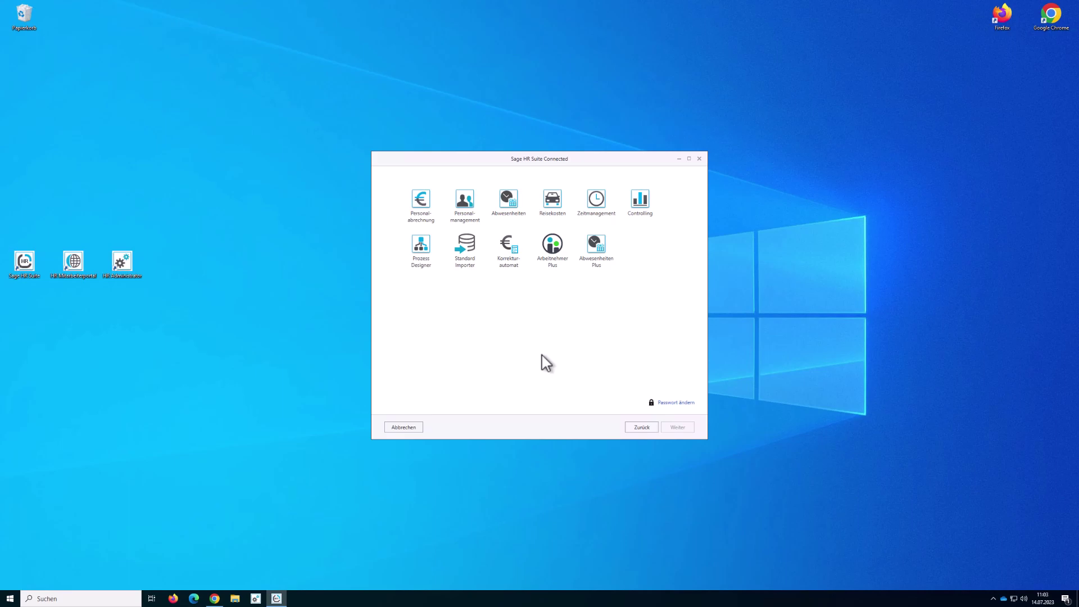
pyautogui.click(424, 216)
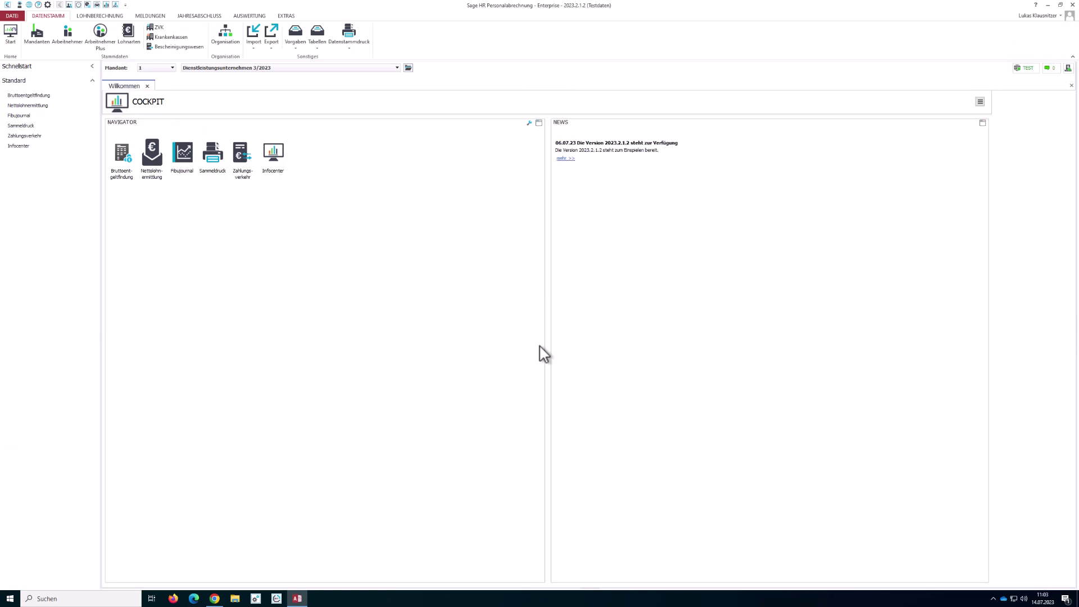
# Step: Open the Konstanten and display the general contribution rates (Allgemein) under Beitragssätze
pyautogui.click(294, 44)
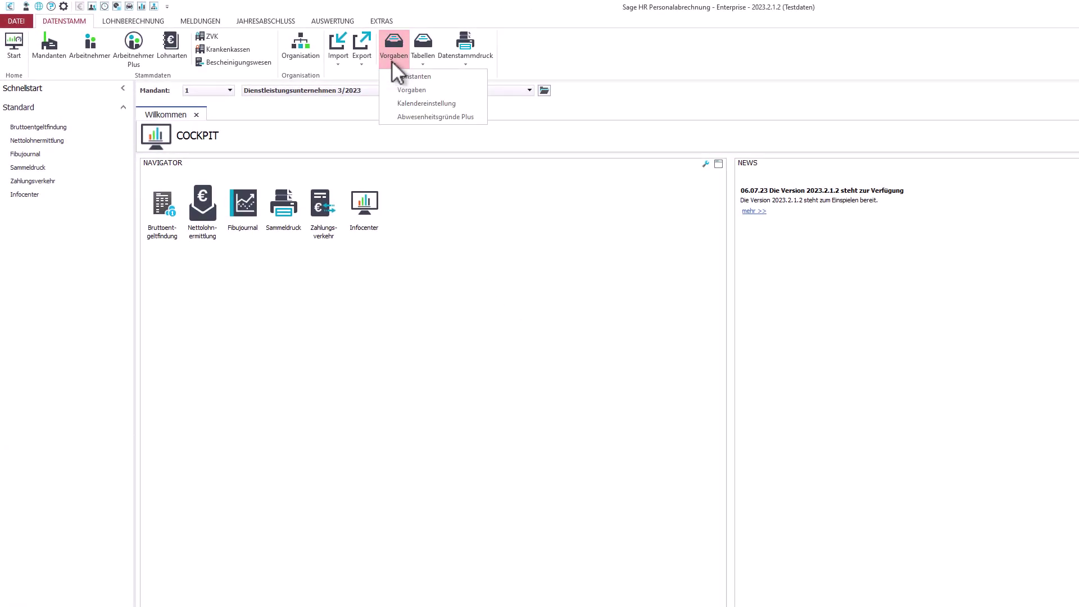
pyautogui.click(445, 79)
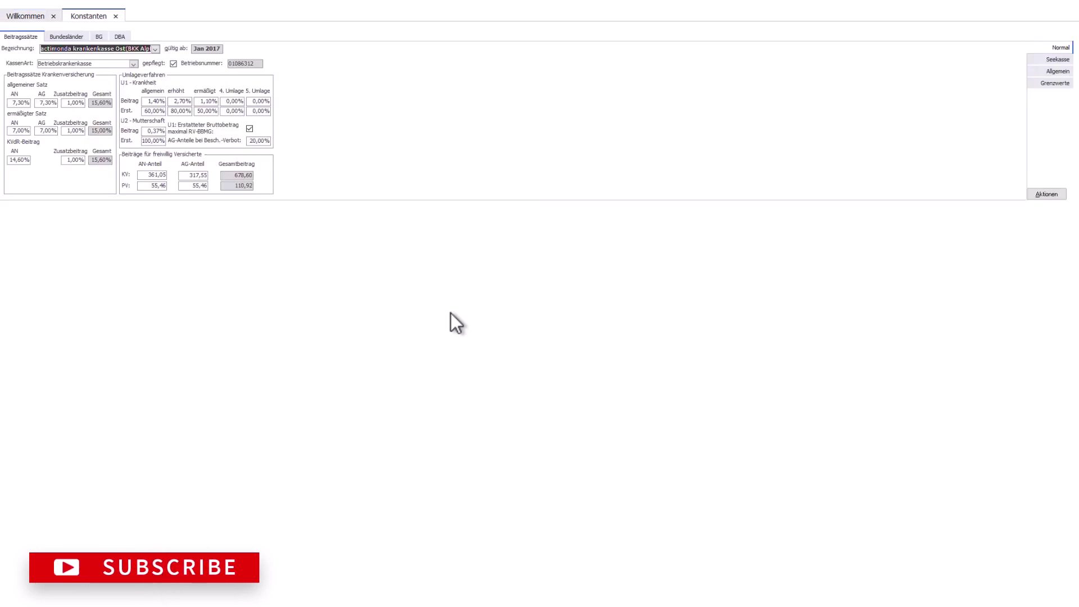
pyautogui.click(22, 36)
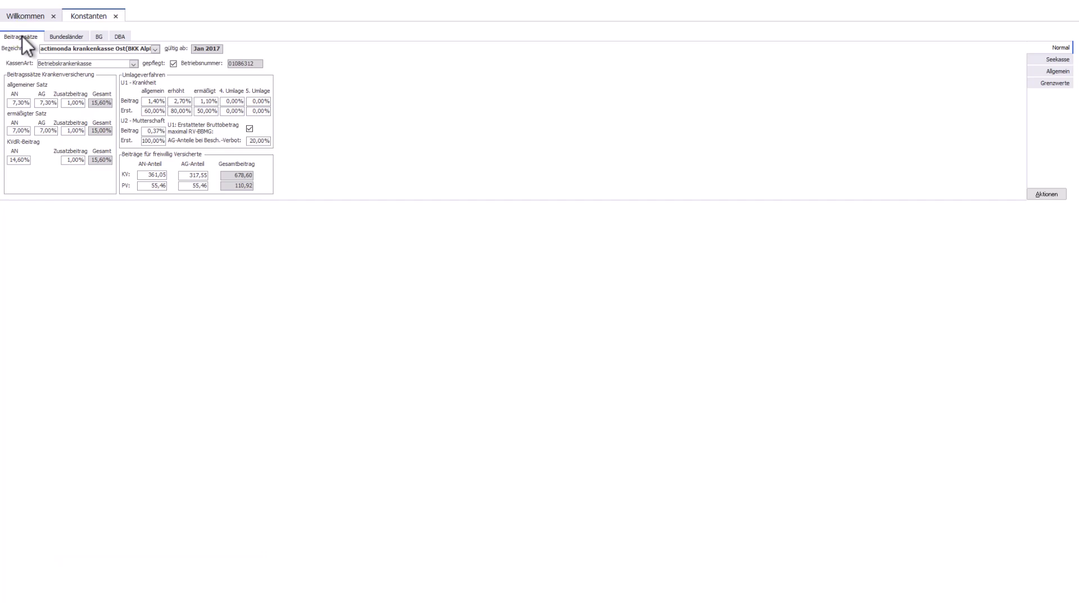
pyautogui.click(1050, 71)
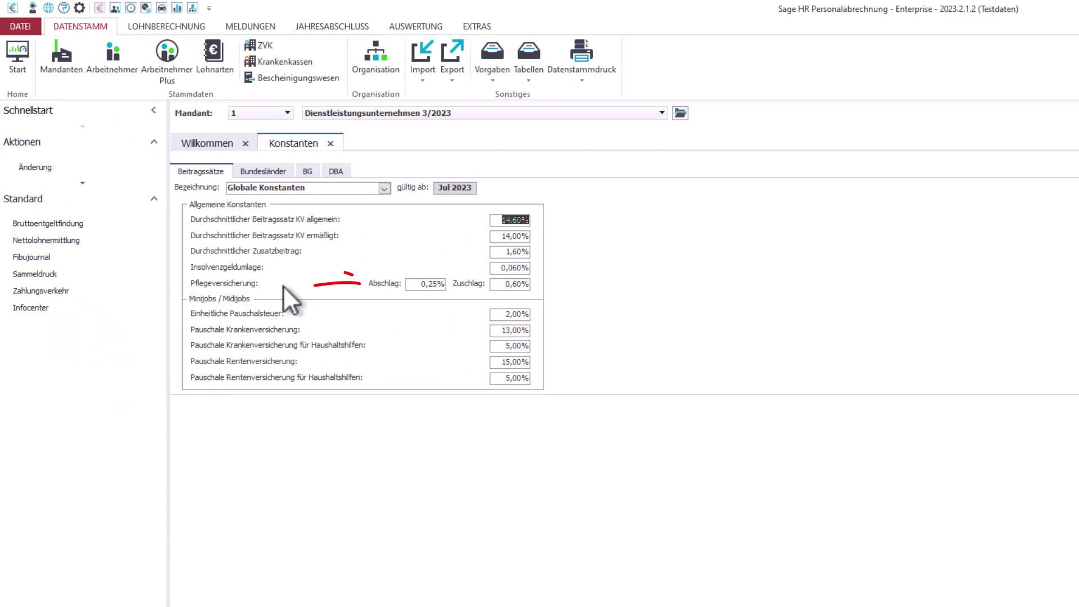
# Step: Check the Pflegeversicherung Abschlag and Zuschlag rates in the Globale Konstanten
pyautogui.click(419, 286)
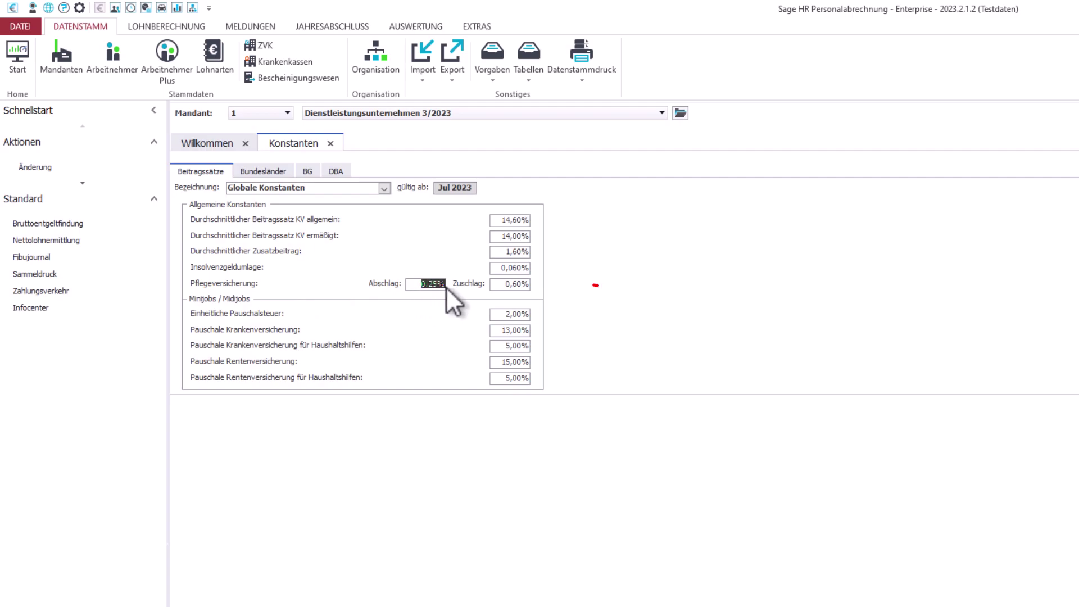
pyautogui.click(505, 285)
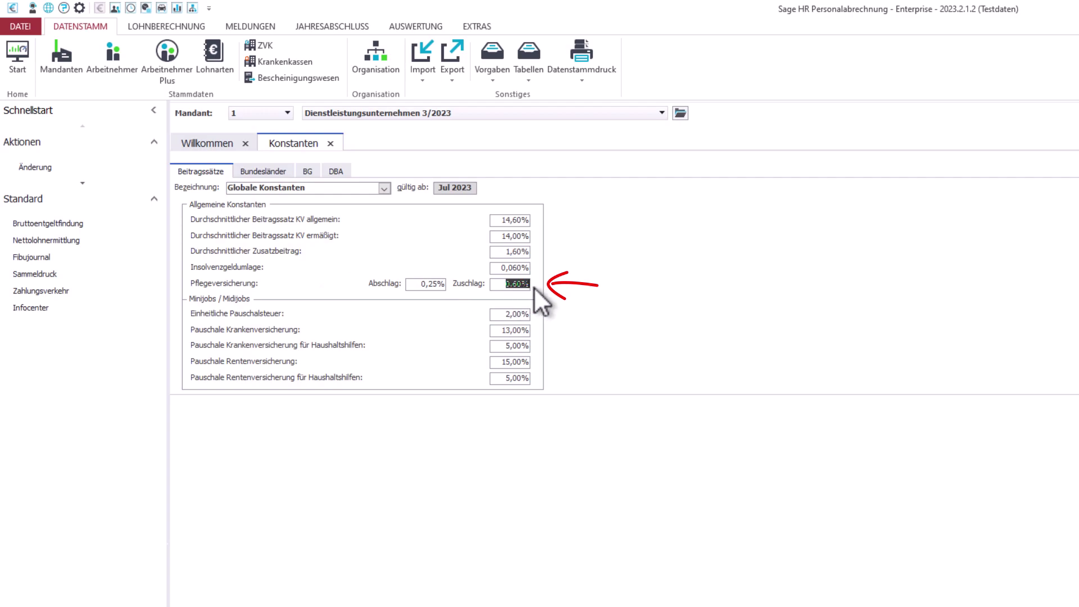
pyautogui.click(533, 285)
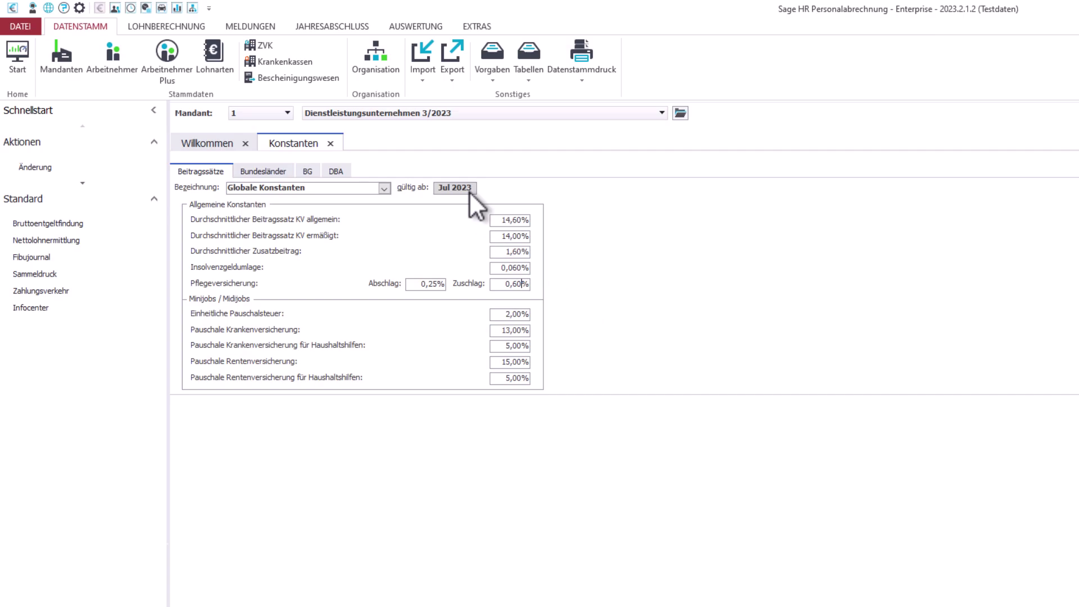
# Step: Start a change (Änderung) of the Globale Konstanten with the new validity set to Juli 2023
pyautogui.click(1001, 310)
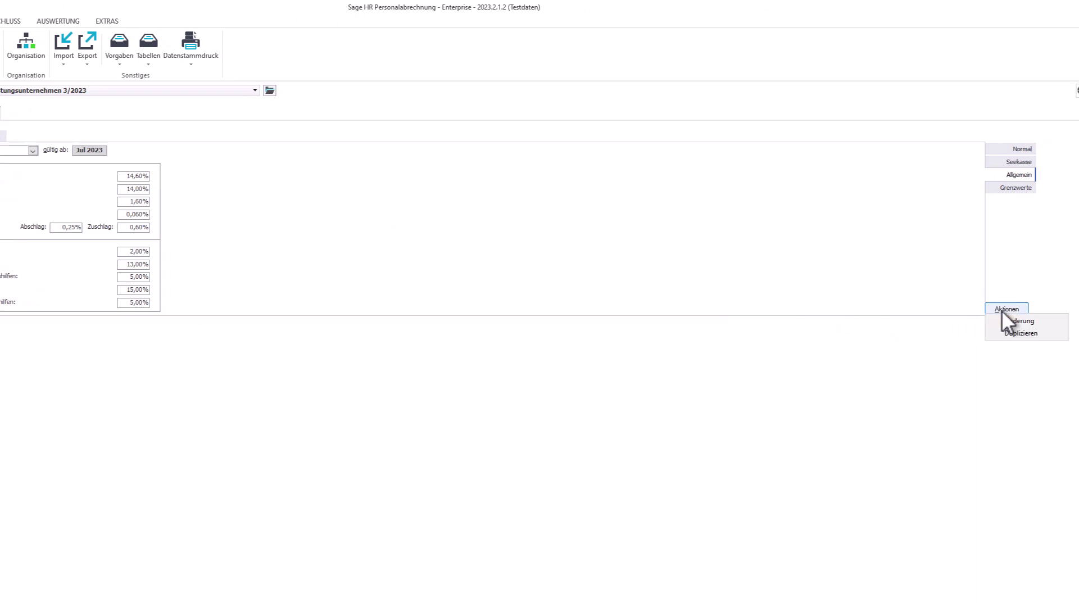
pyautogui.click(1041, 320)
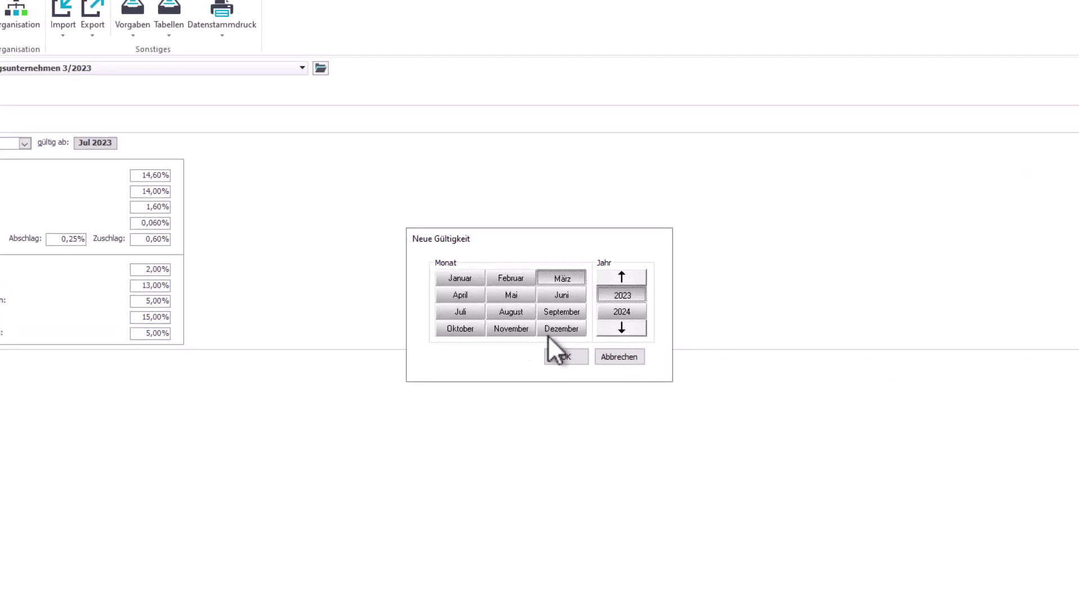
pyautogui.click(466, 315)
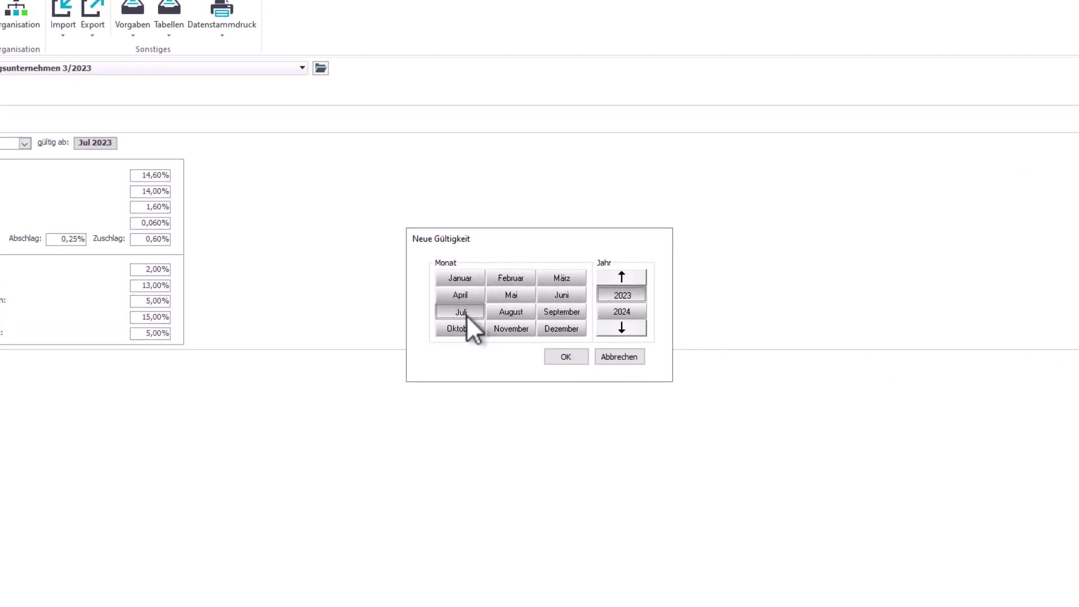
pyautogui.click(582, 360)
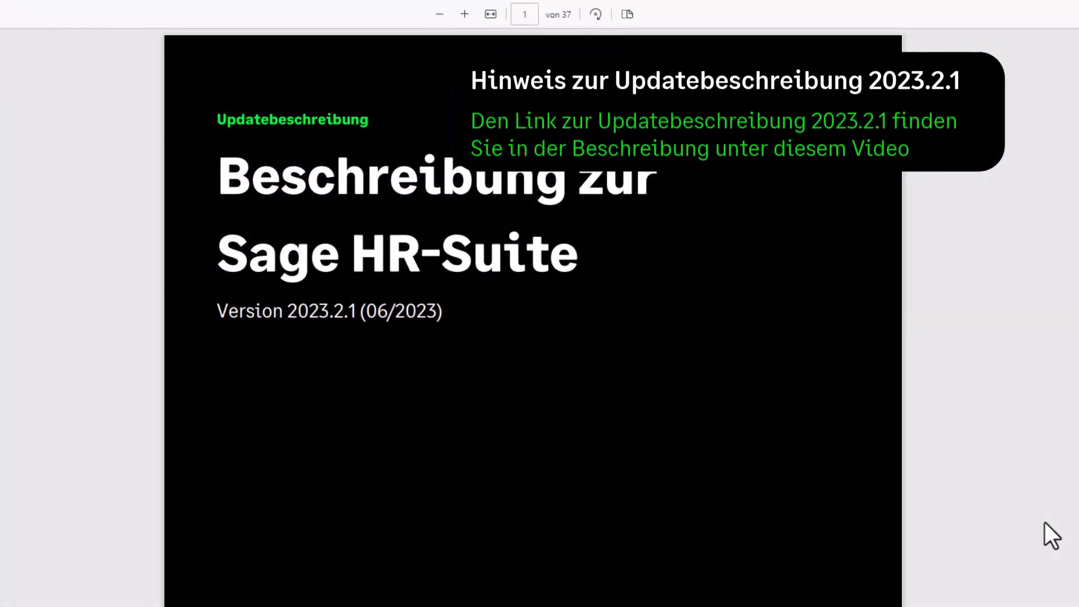
# Step: Find the chapter on Pflegeversicherung contributions from July 2023 in the update description's table of contents and go to page 18
pyautogui.scroll(-20, 1045, 522)
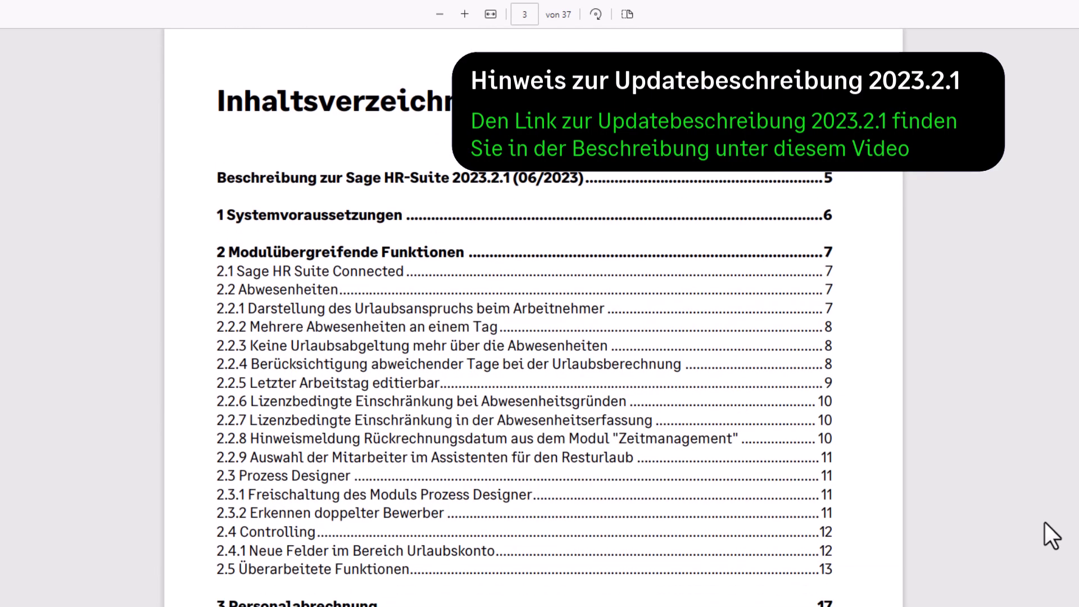
pyautogui.scroll(-3, 1045, 522)
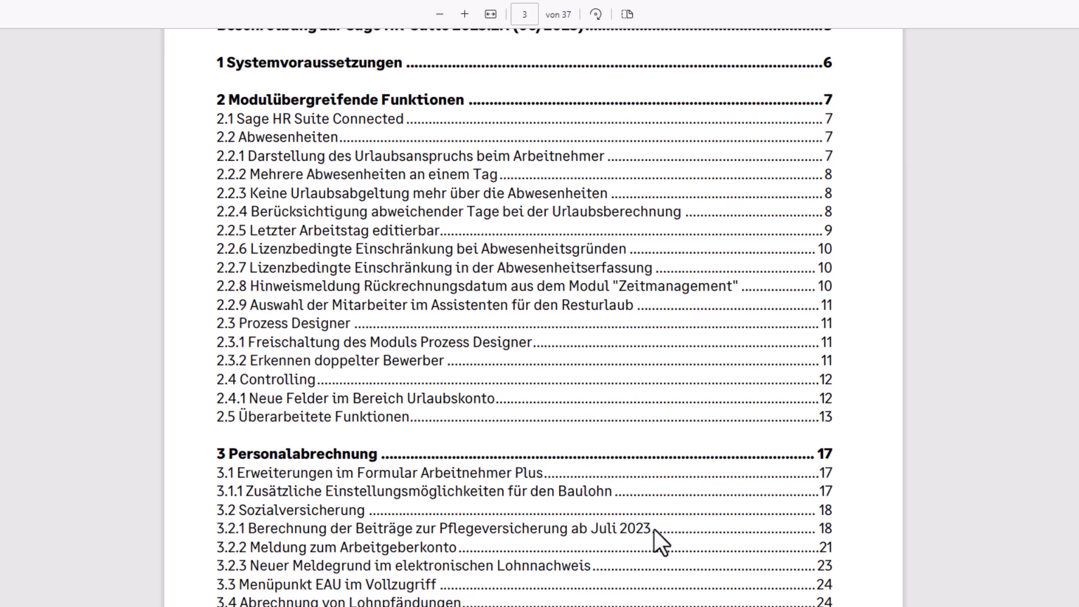
pyautogui.click(505, 17)
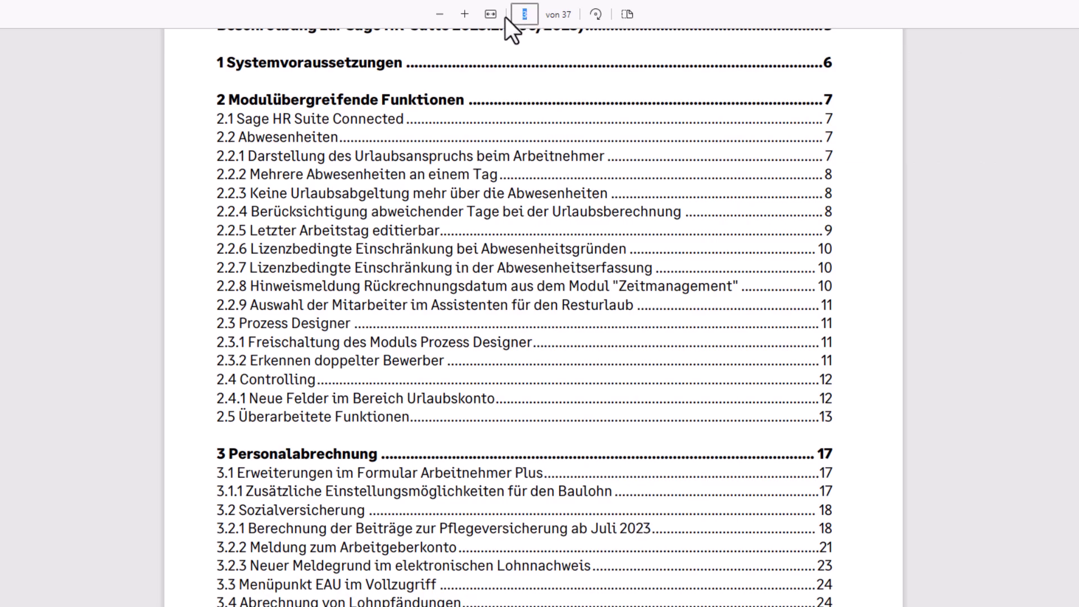
pyautogui.press('Return')
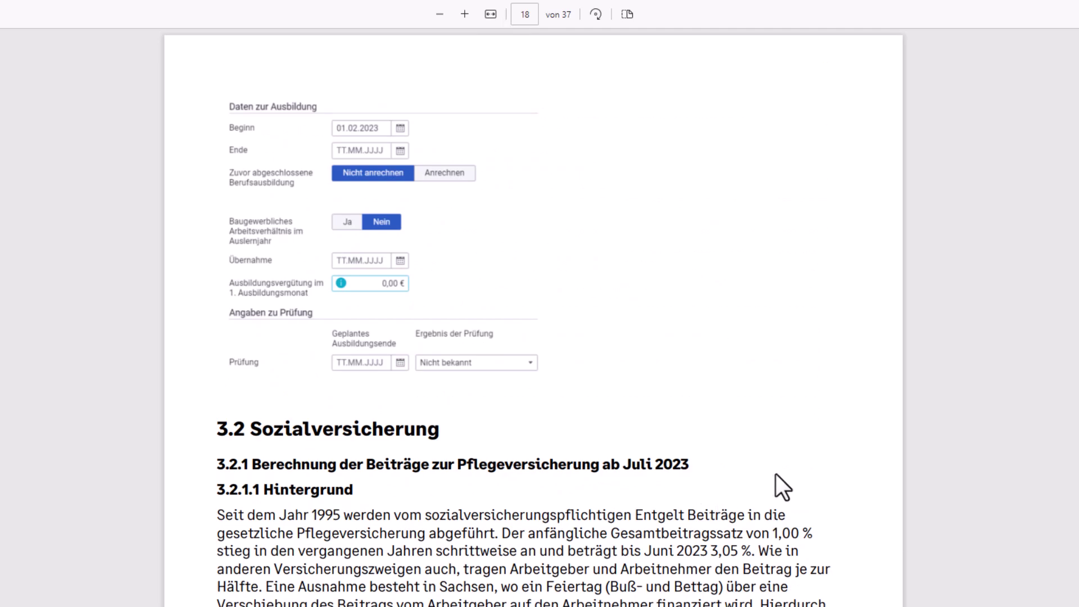
# Step: Review the tables of Pflegeversicherung contributions by number of children, for Sachsen and for all other federal states
pyautogui.scroll(-5, 828, 474)
pyautogui.scroll(-5, 839, 481)
pyautogui.scroll(-8, 841, 482)
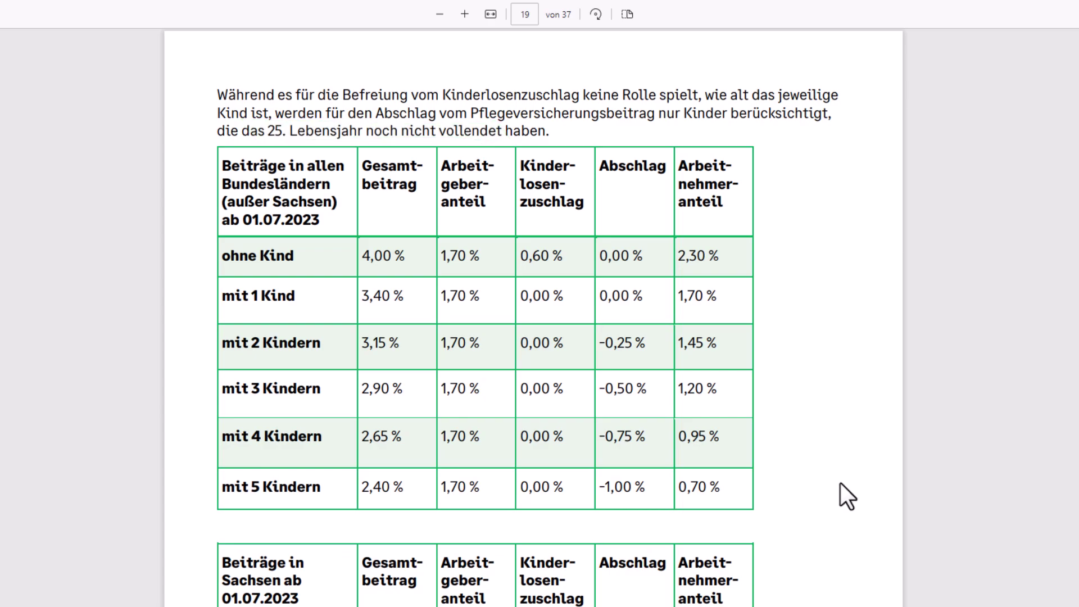
pyautogui.scroll(-3, 841, 484)
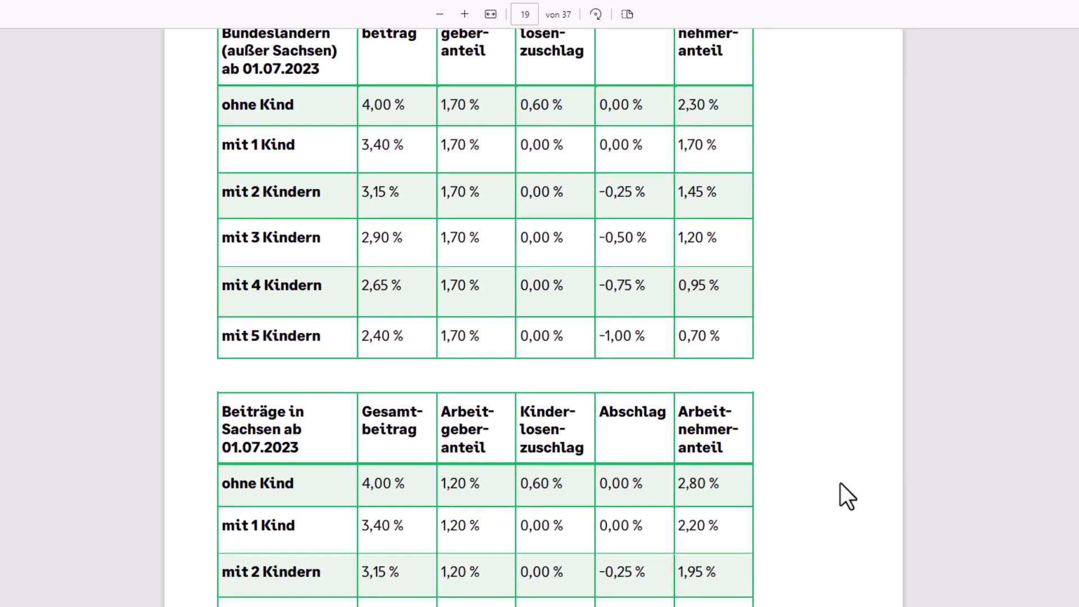
pyautogui.scroll(-5, 841, 483)
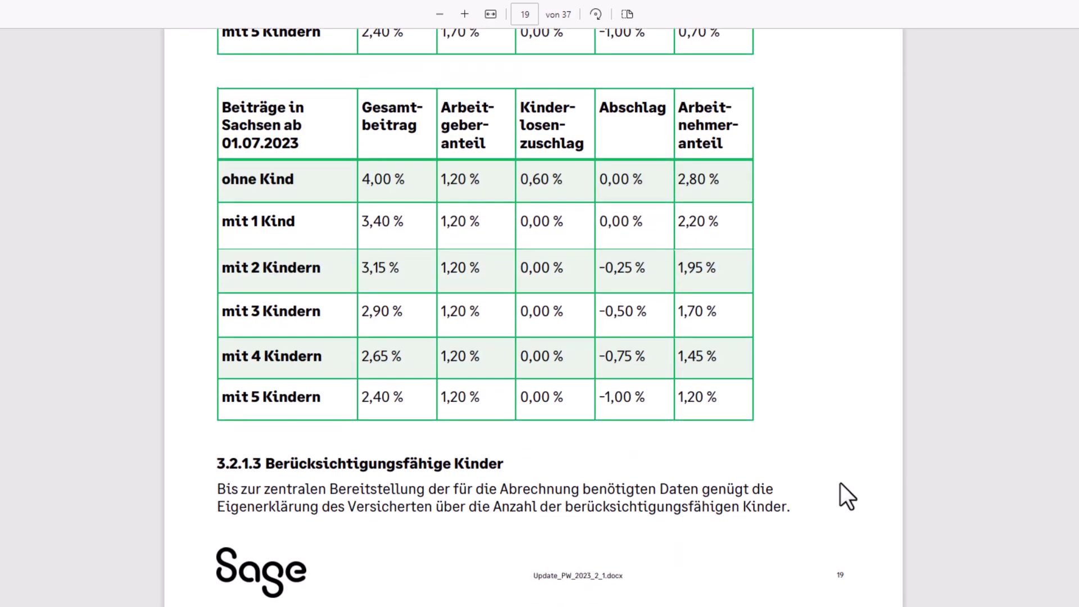
# Step: Read section 3.2.1.3 Berücksichtigungsfähige Kinder on where the number of eligible children is recorded in the employee form
pyautogui.scroll(-4, 840, 484)
pyautogui.scroll(-2, 841, 483)
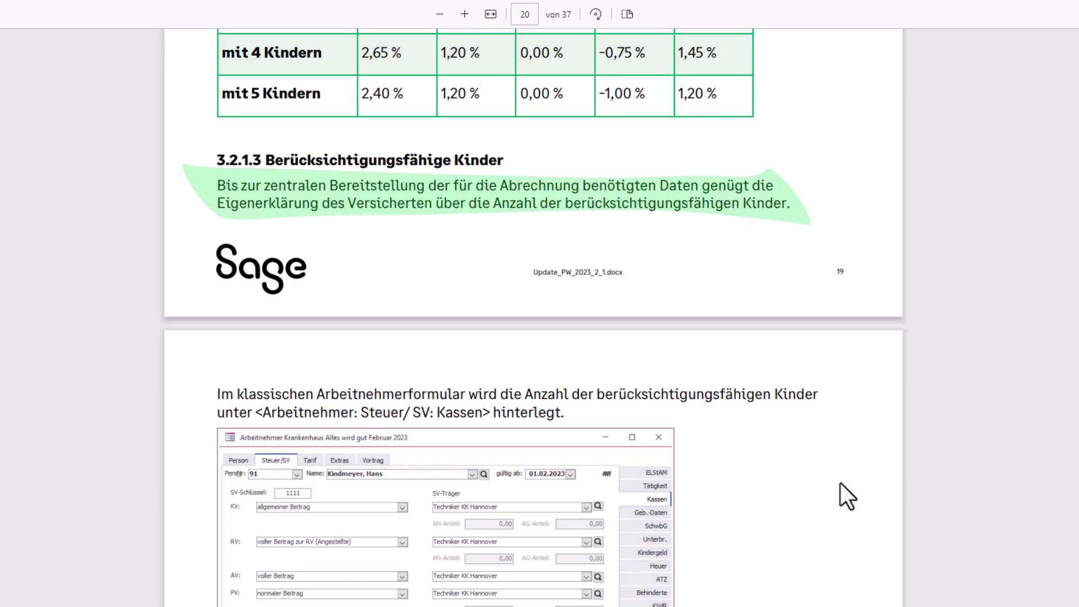
pyautogui.scroll(-1, 840, 483)
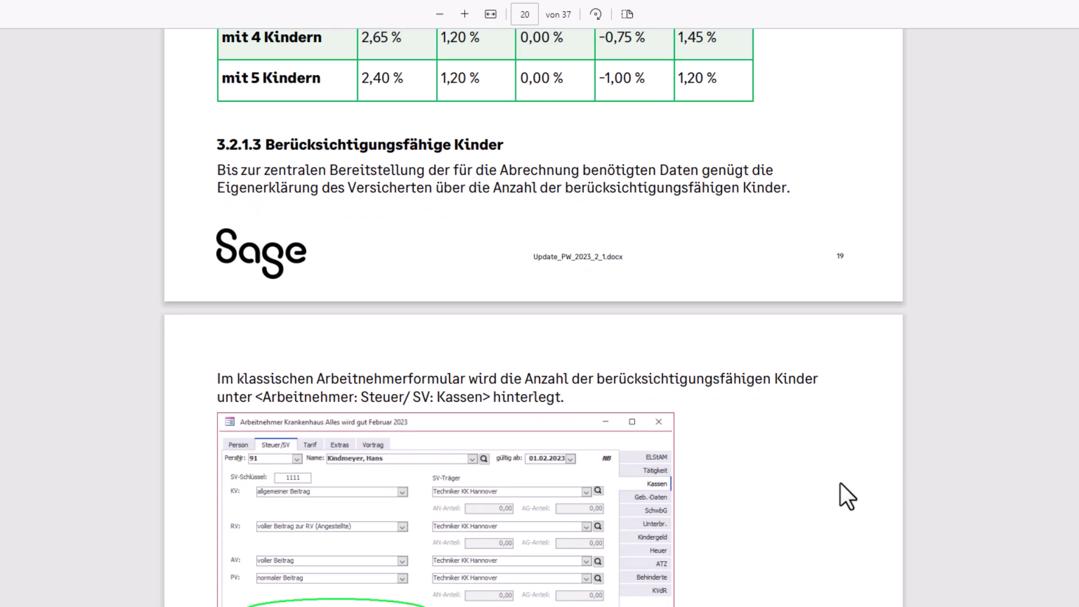
pyautogui.scroll(-3, 840, 483)
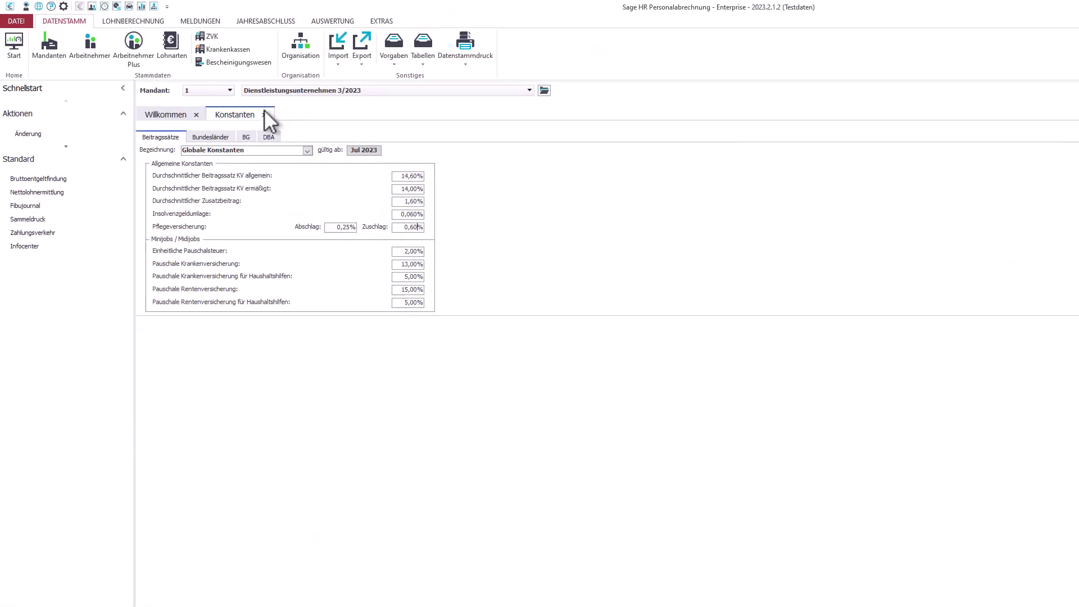
# Step: Close the Konstanten, open the Arbeitnehmer form and show the first employee's Kassen data under Steuer/SV
pyautogui.click(264, 115)
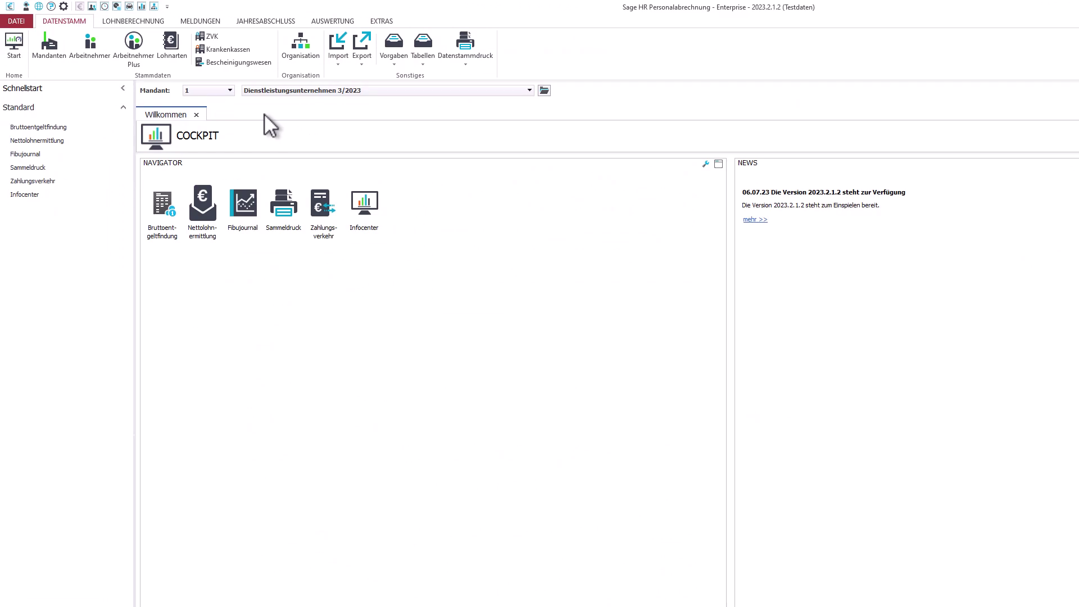
pyautogui.click(92, 44)
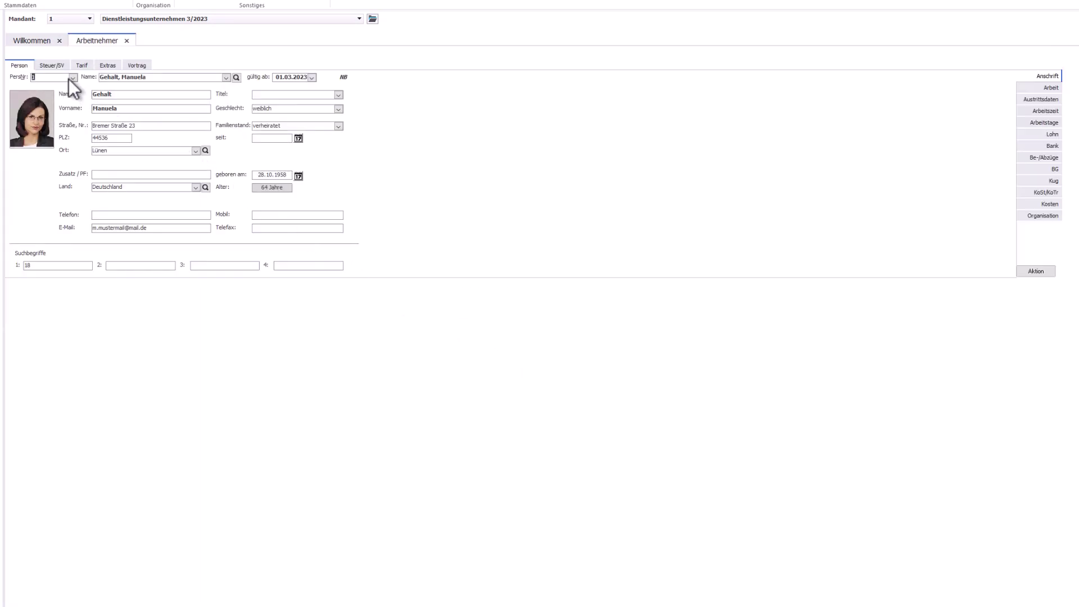
pyautogui.click(55, 66)
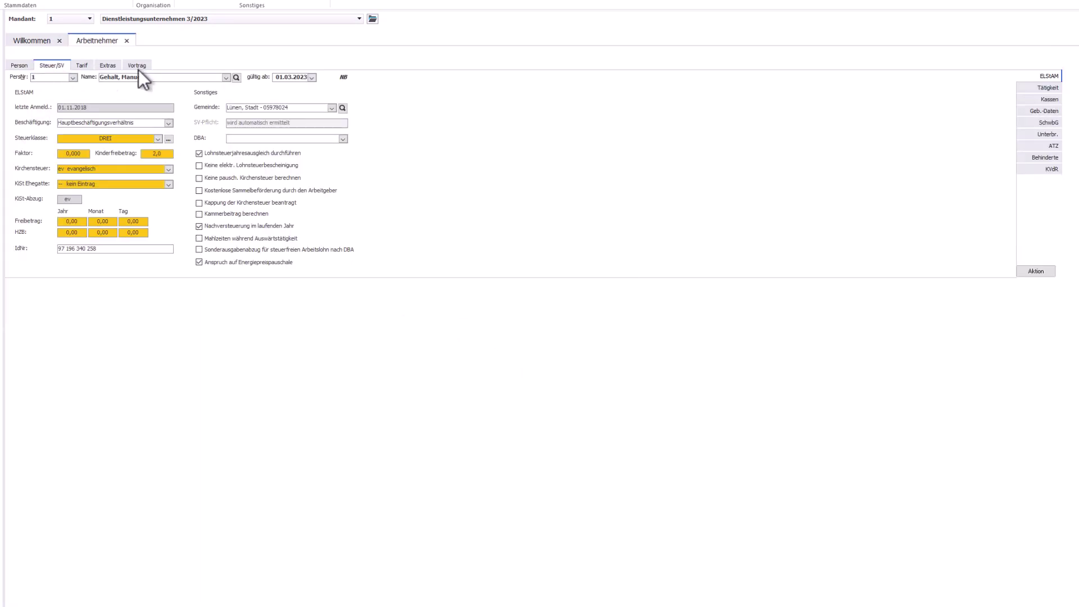
pyautogui.click(1050, 100)
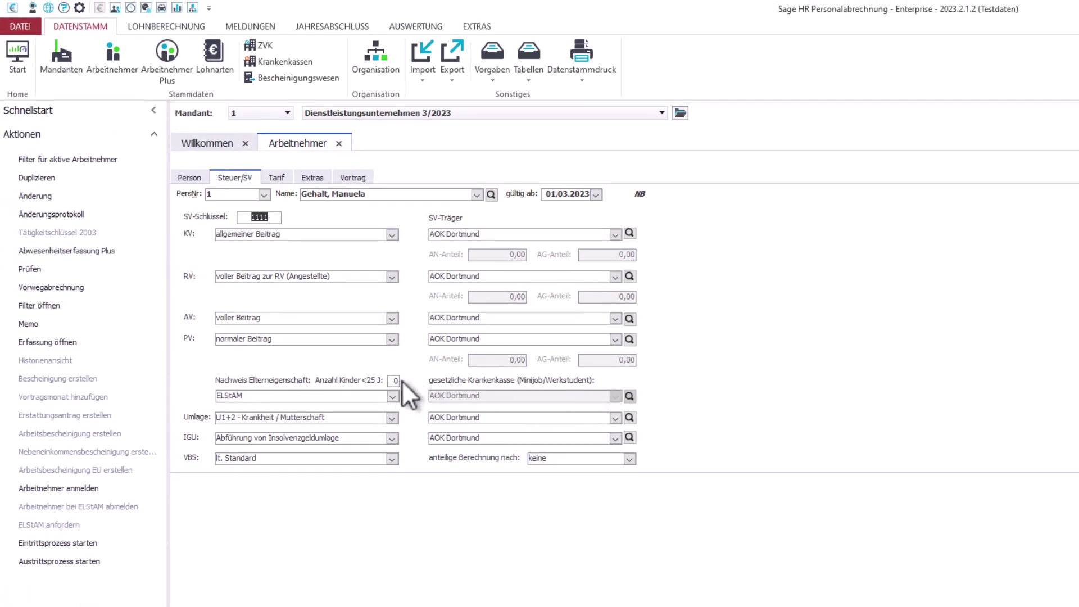
# Step: Open the first employee for editing in Arbeitnehmer Plus and show the Abrechnungsdaten
pyautogui.click(167, 70)
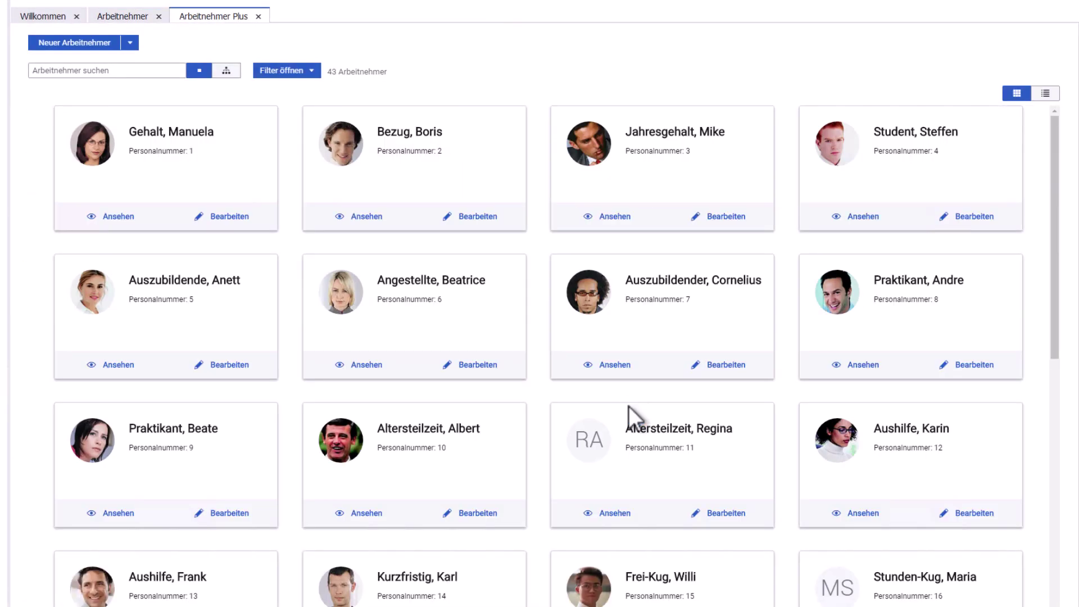
pyautogui.click(237, 219)
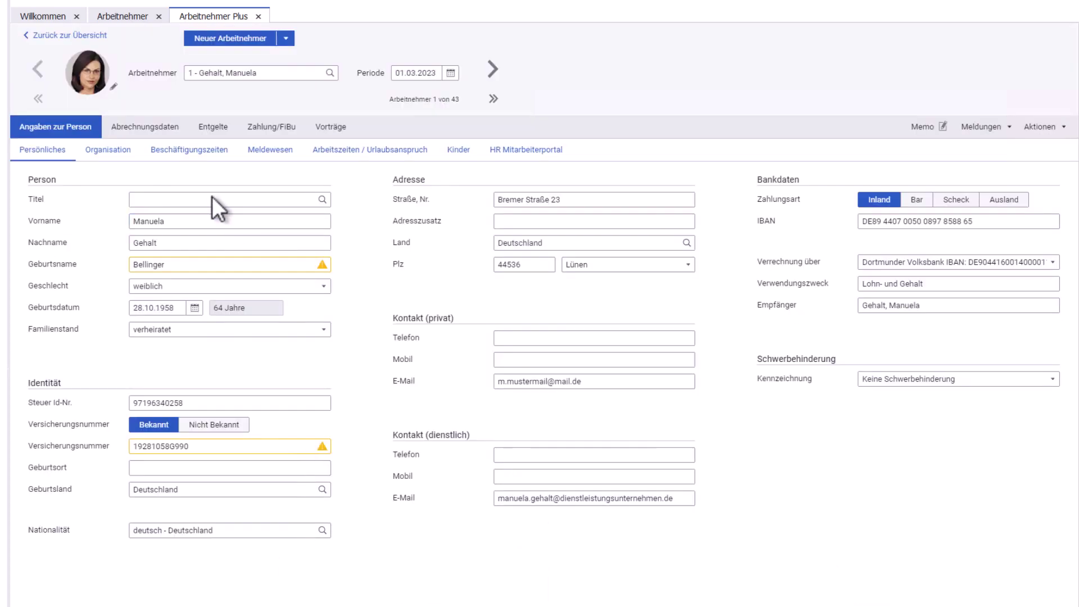
pyautogui.click(156, 127)
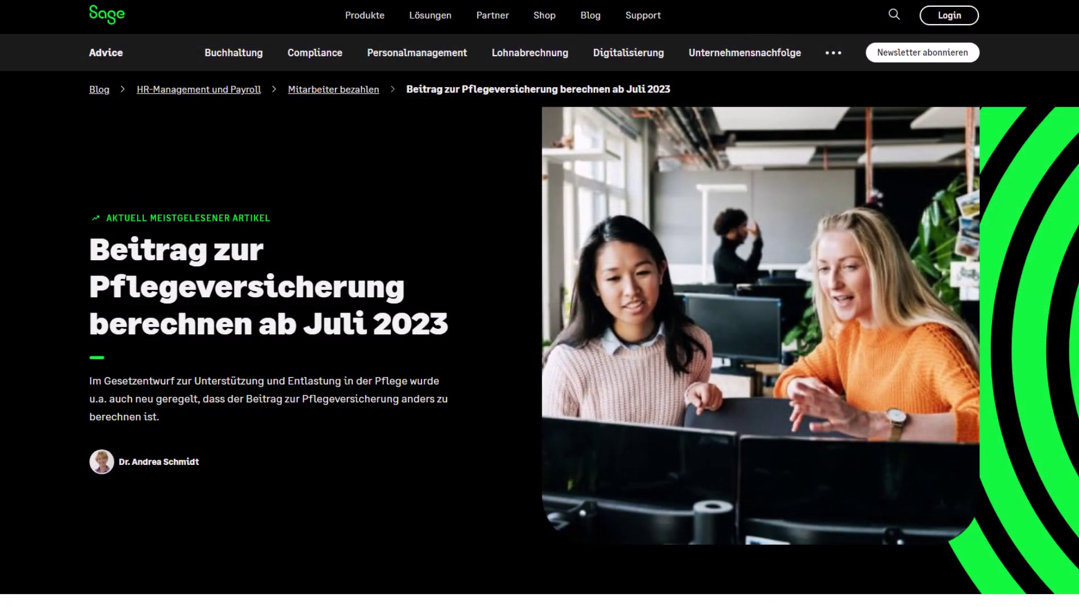
# Step: Read through the Sage blog article on calculating Pflegeversicherung contributions from July 2023
pyautogui.scroll(-6, 539, 304)
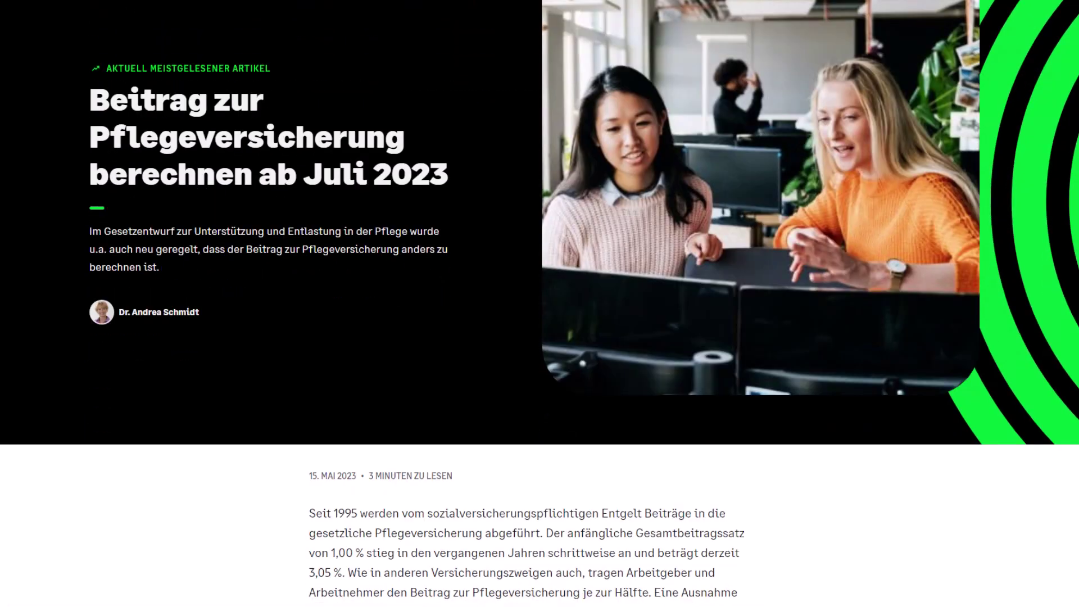
pyautogui.scroll(-4, 540, 303)
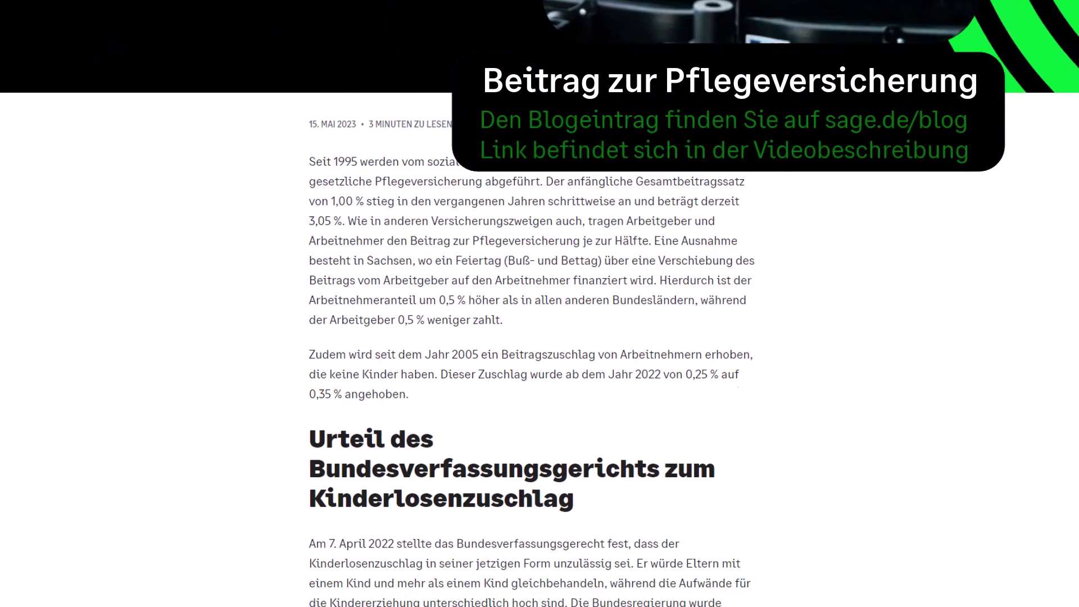